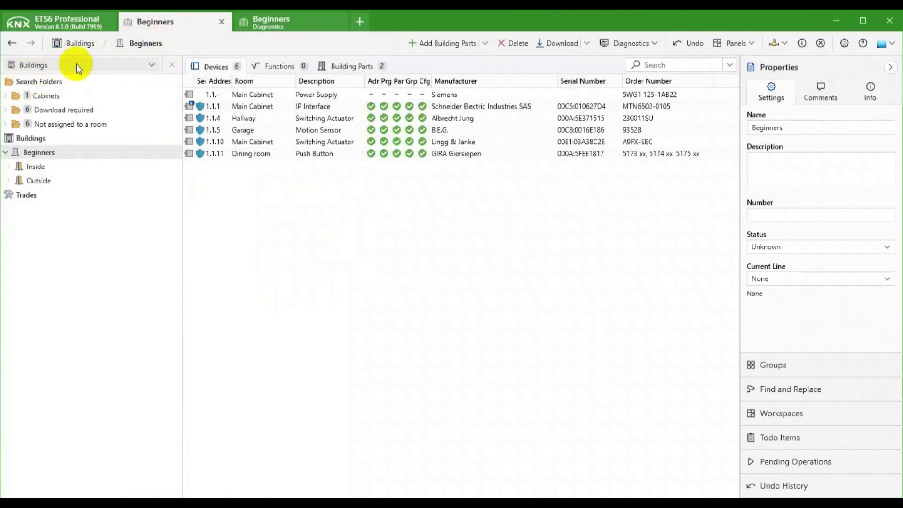
# - Open the Buildings panel selector to list the available panels
pyautogui.click(53, 64)
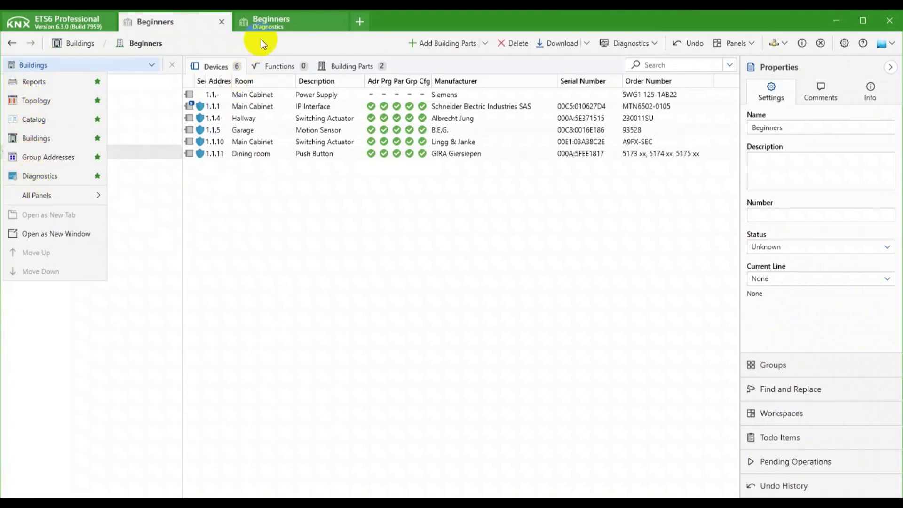
# - Switch to the Beginners Diagnostics tab and start the Group Monitor recording
pyautogui.click(298, 24)
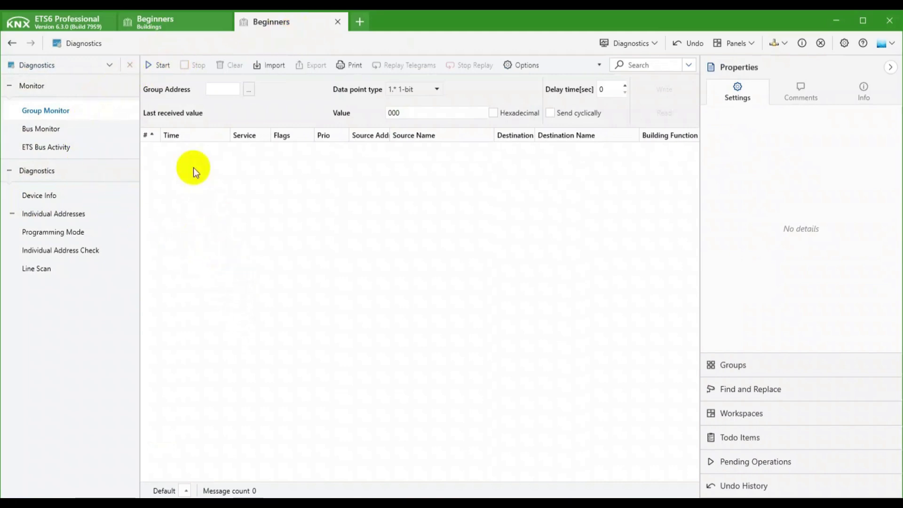
pyautogui.click(153, 67)
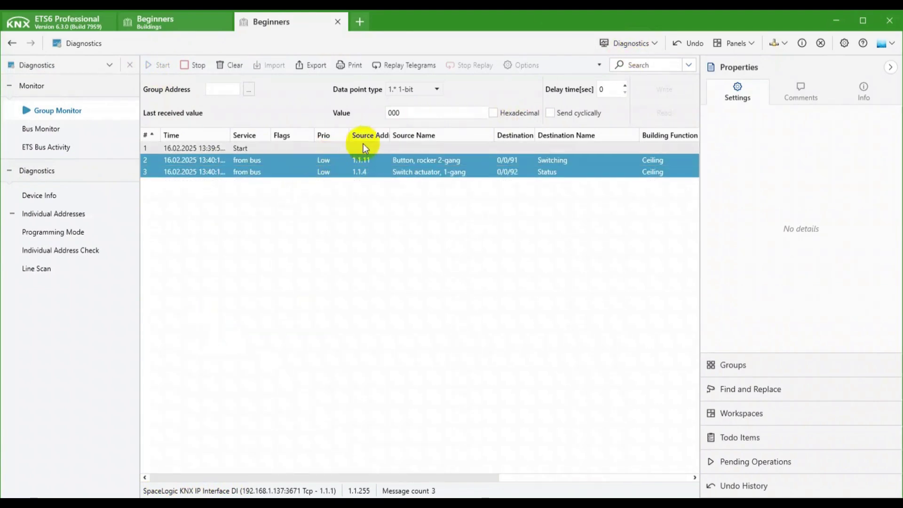
# - Hide the Flags and Source Address columns and narrow the telegram columns to reveal hop count and type
pyautogui.rightClick(302, 135)
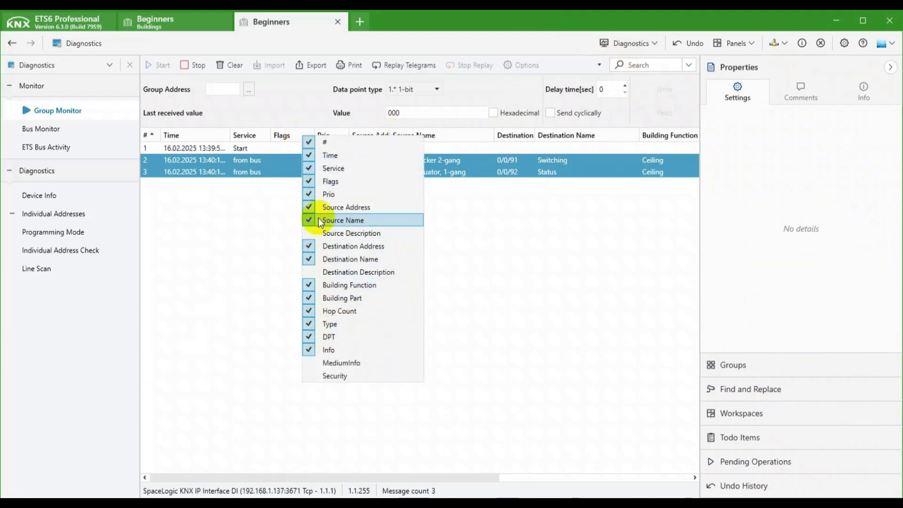
pyautogui.click(308, 181)
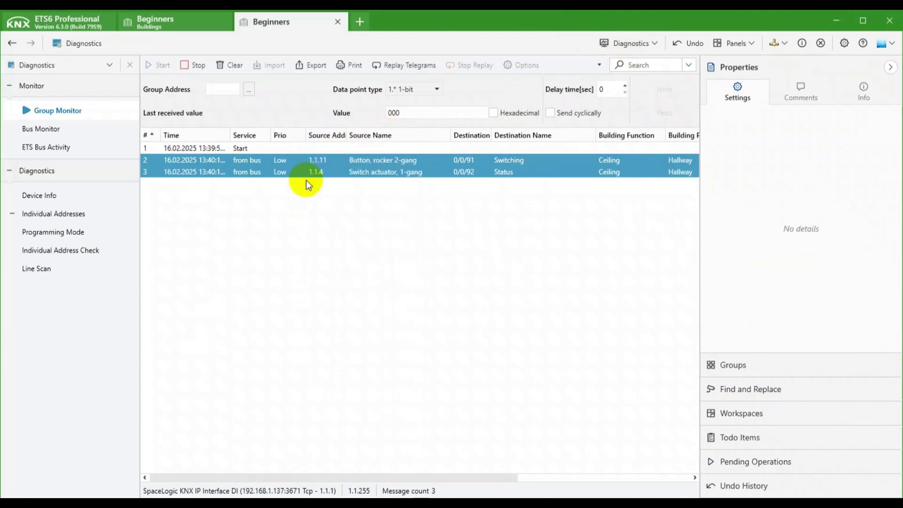
pyautogui.keyDown('ctrl'); pyautogui.click(424, 159); pyautogui.keyUp('ctrl')
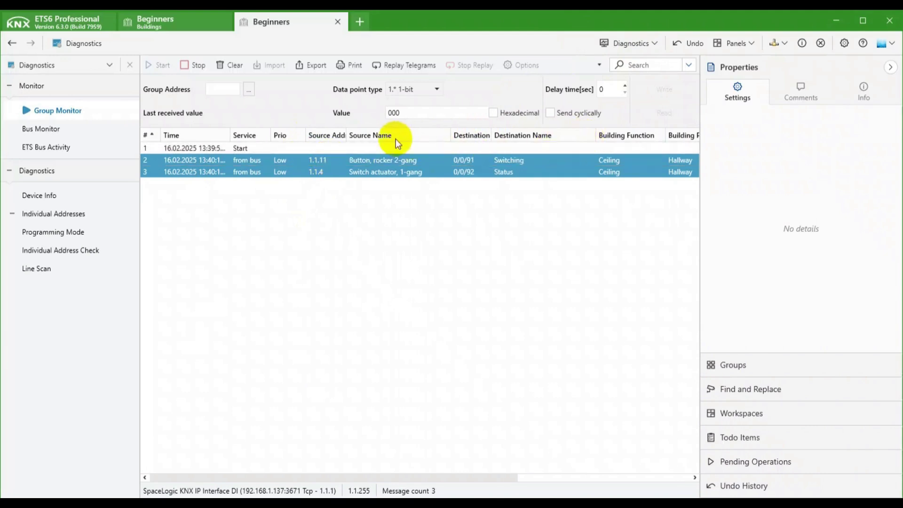
pyautogui.moveTo(448, 135); pyautogui.dragTo(433, 135)
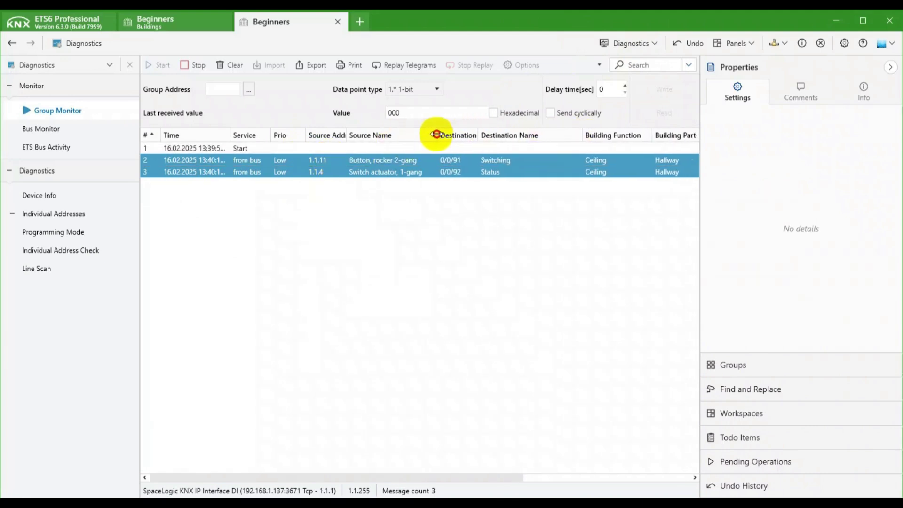
pyautogui.rightClick(325, 137)
pyautogui.click(336, 206)
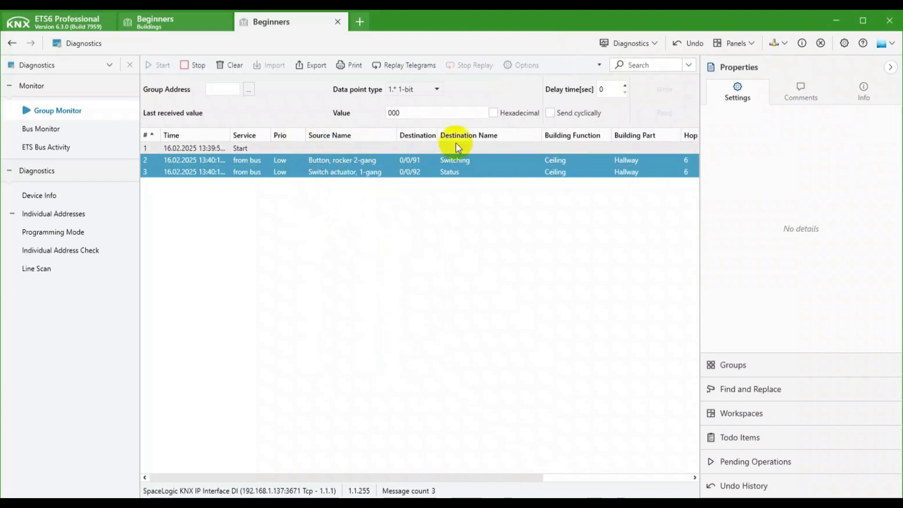
pyautogui.moveTo(541, 135); pyautogui.dragTo(514, 135)
pyautogui.moveTo(653, 135); pyautogui.dragTo(638, 135)
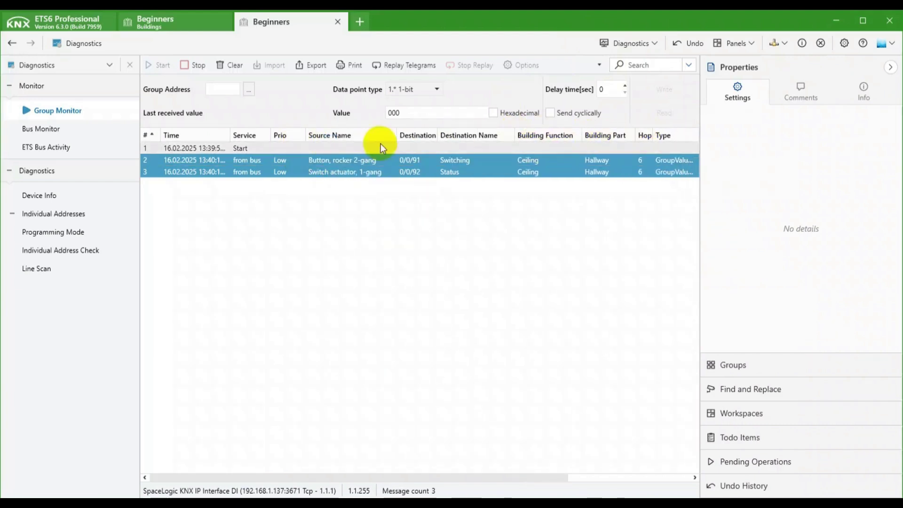
pyautogui.moveTo(397, 135); pyautogui.dragTo(390, 135)
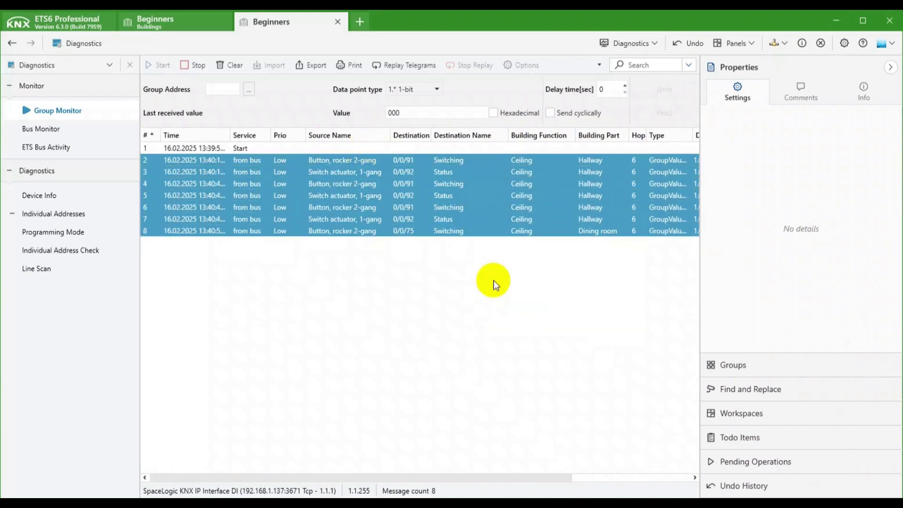
# - Stop the monitor, find the programming-mode device, and check that address 1.1.5 is reachable
pyautogui.click(193, 66)
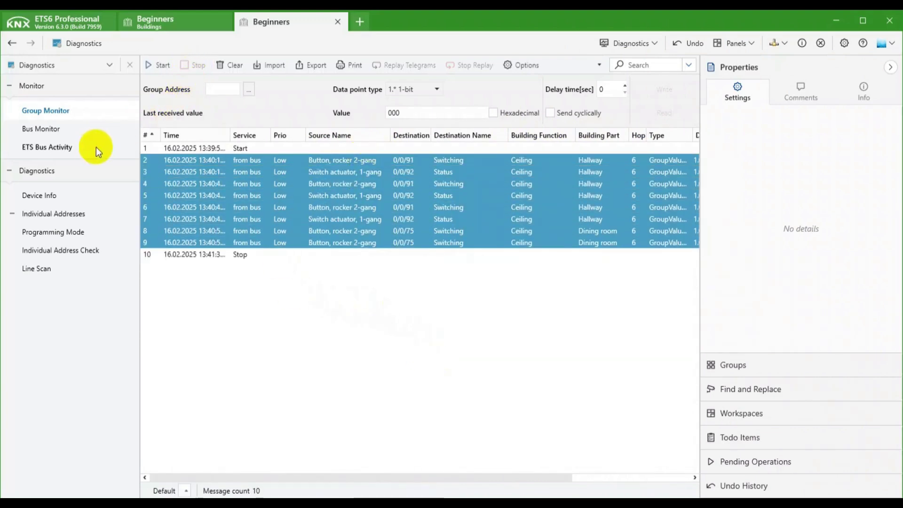
pyautogui.click(47, 234)
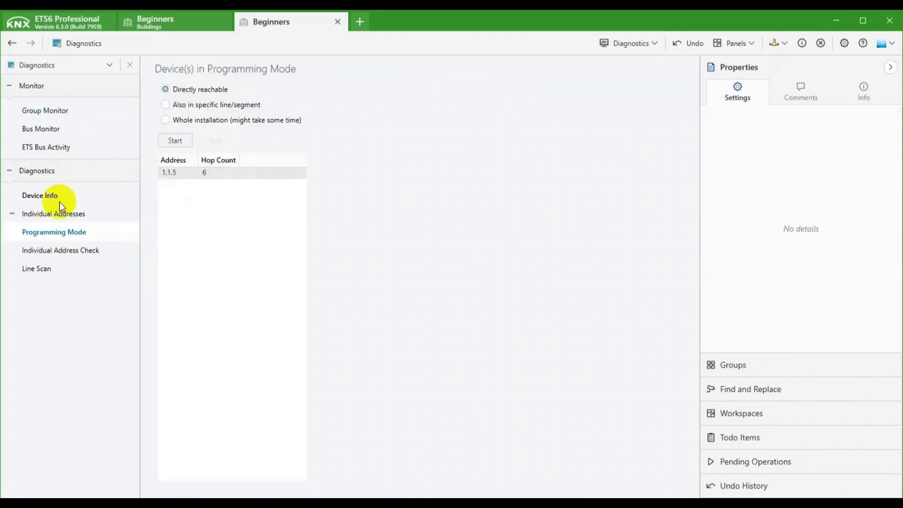
pyautogui.click(53, 250)
pyautogui.click(196, 109)
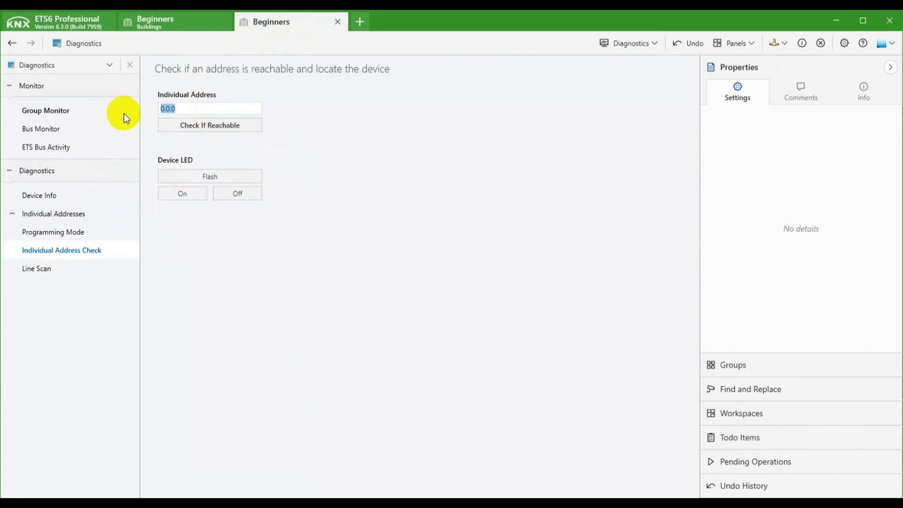
pyautogui.write('1.1.5')
pyautogui.click(187, 127)
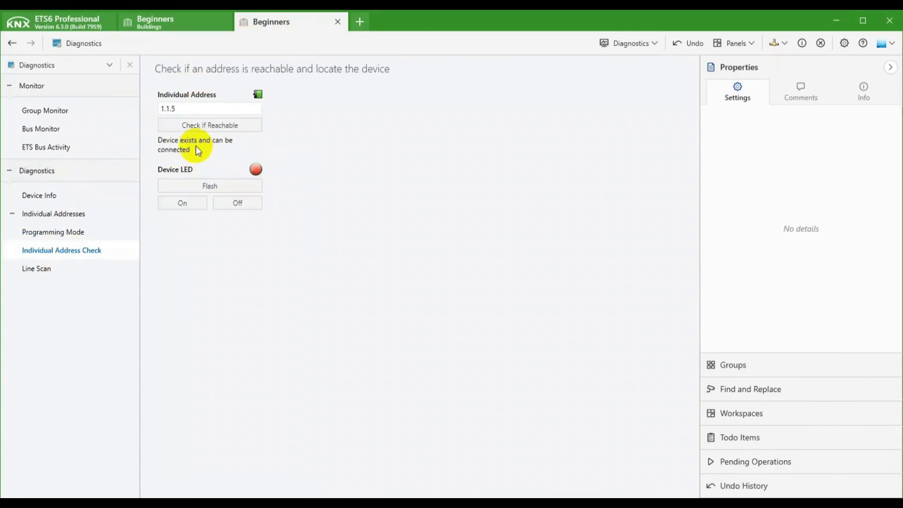
# - Run a Line Scan on TP line 1.1, then return to the Group Monitor log
pyautogui.click(35, 268)
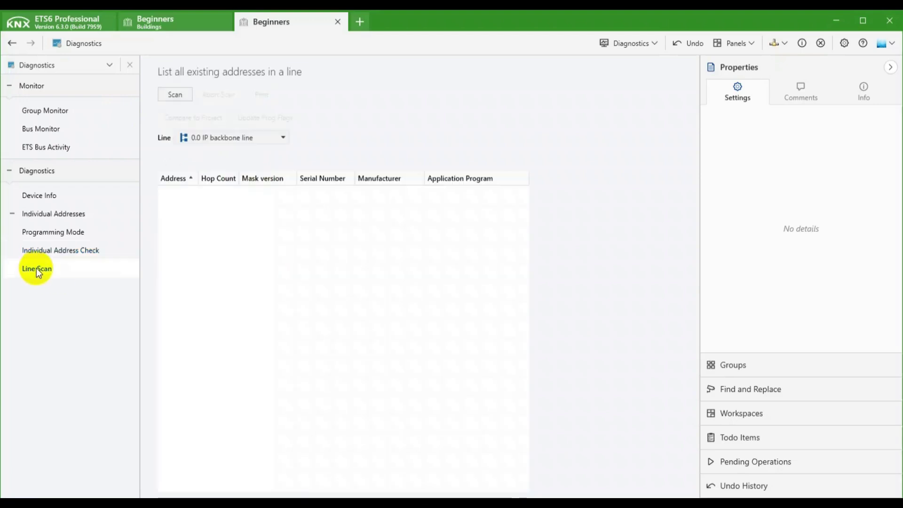
pyautogui.click(199, 138)
pyautogui.click(200, 163)
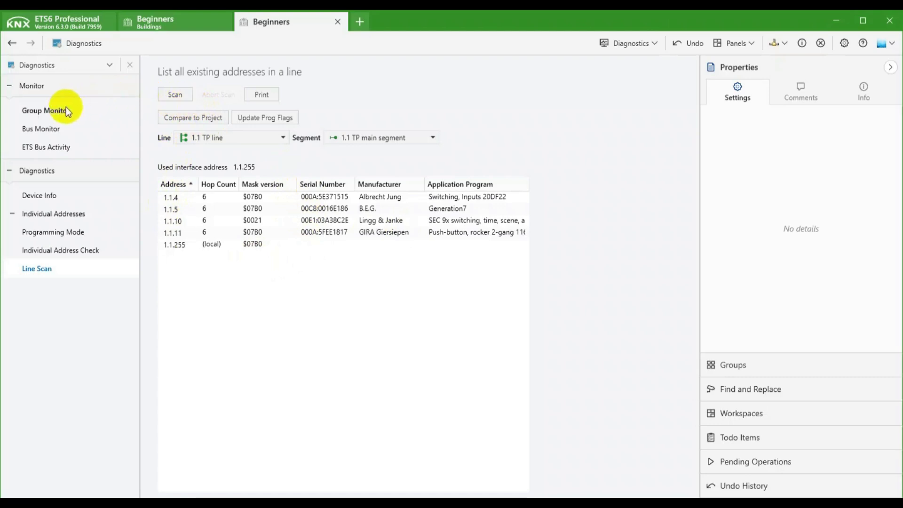
pyautogui.click(35, 113)
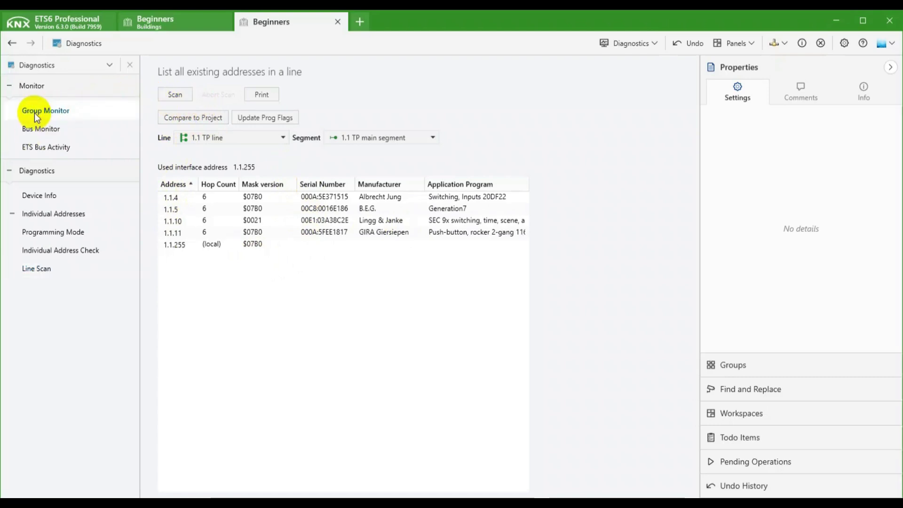